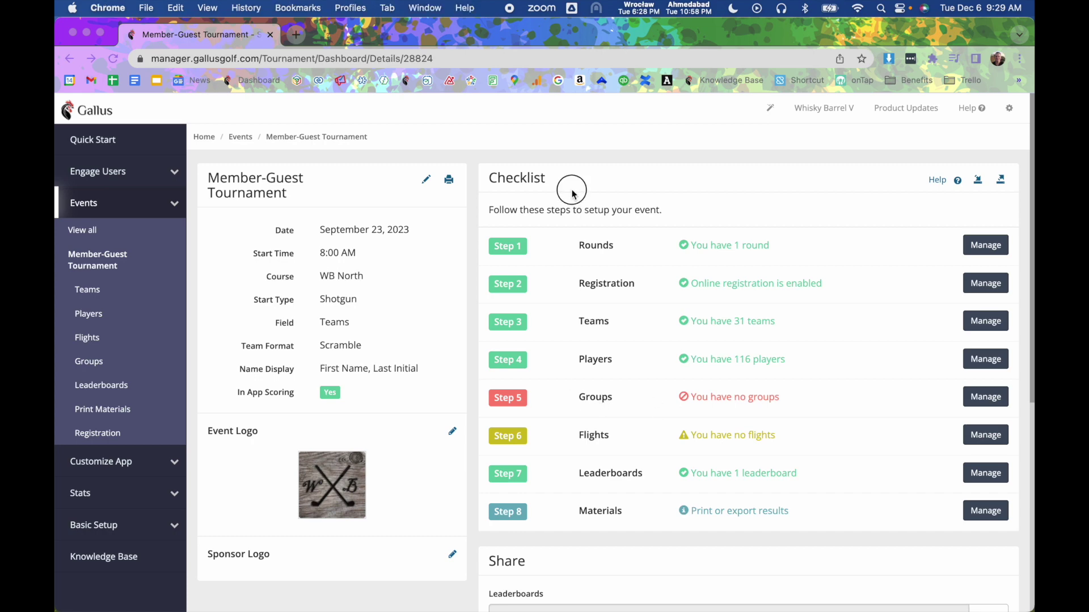
- Open the Member-Guest Tournament's groups, view the event settings behind the Shotgun start type, and return to the groups
click(572, 194)
click(611, 400)
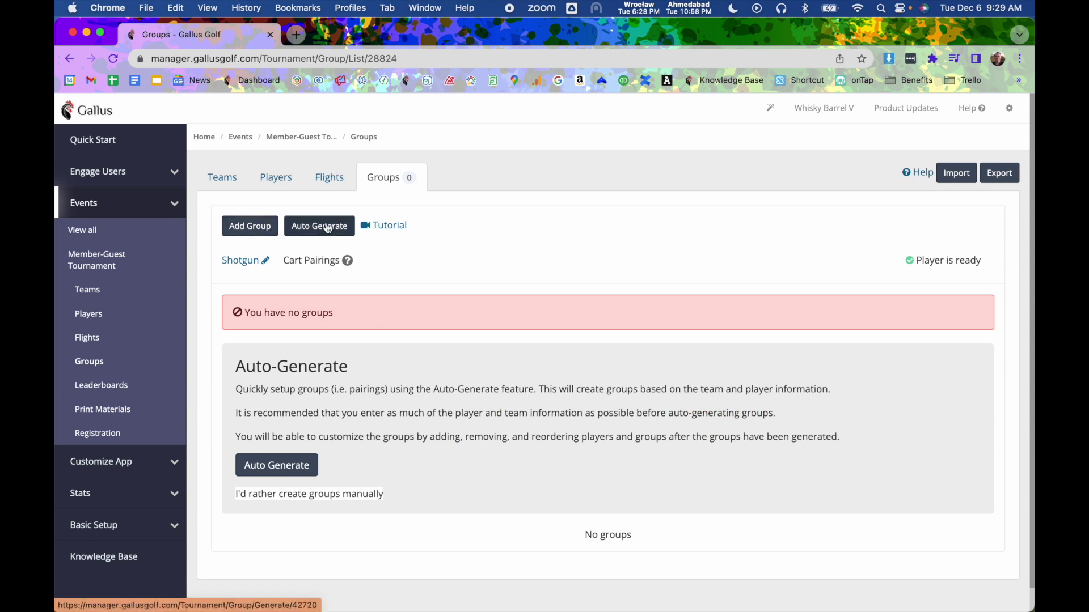
click(263, 266)
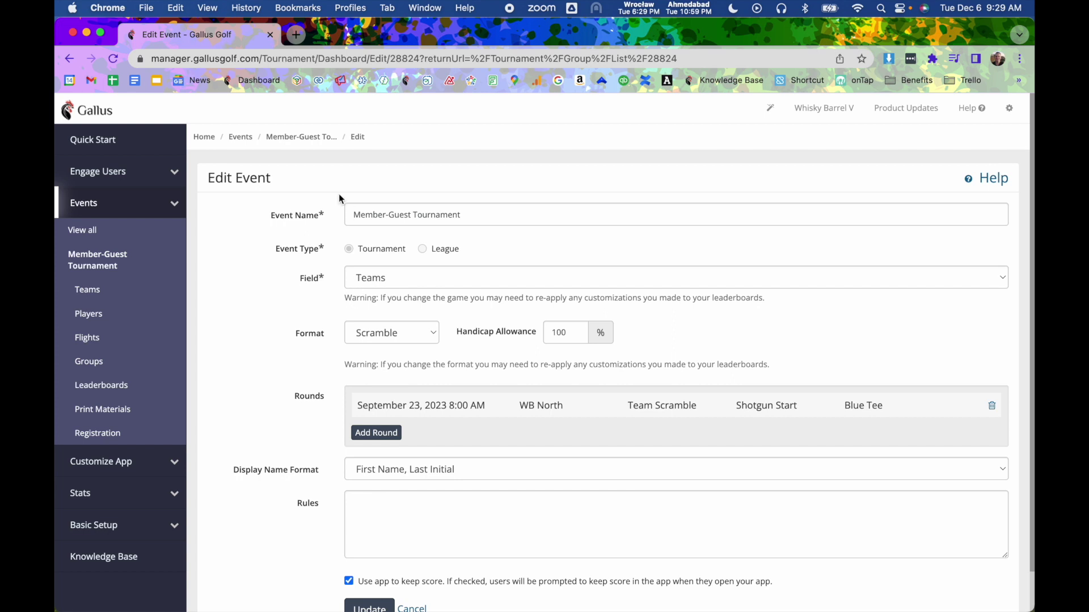
click(69, 58)
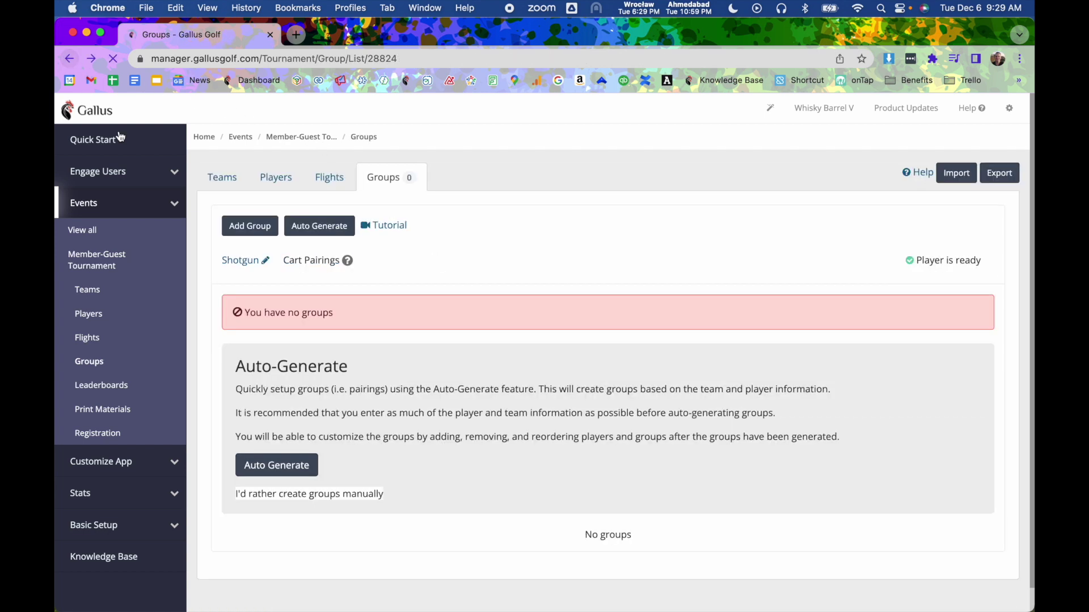
- Manually add a group at hole 1, position A
click(258, 227)
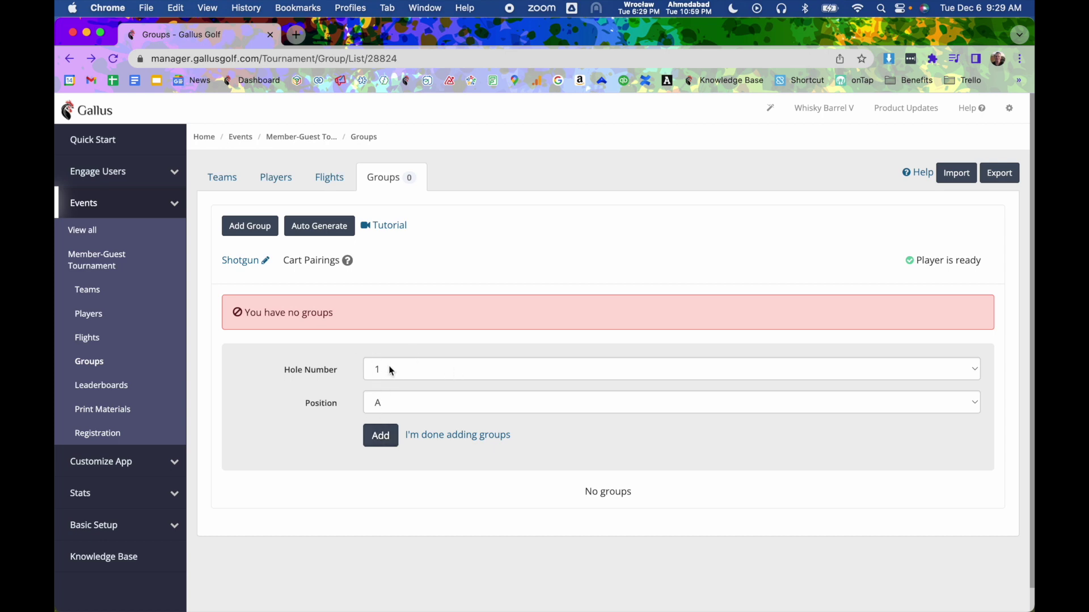
click(393, 396)
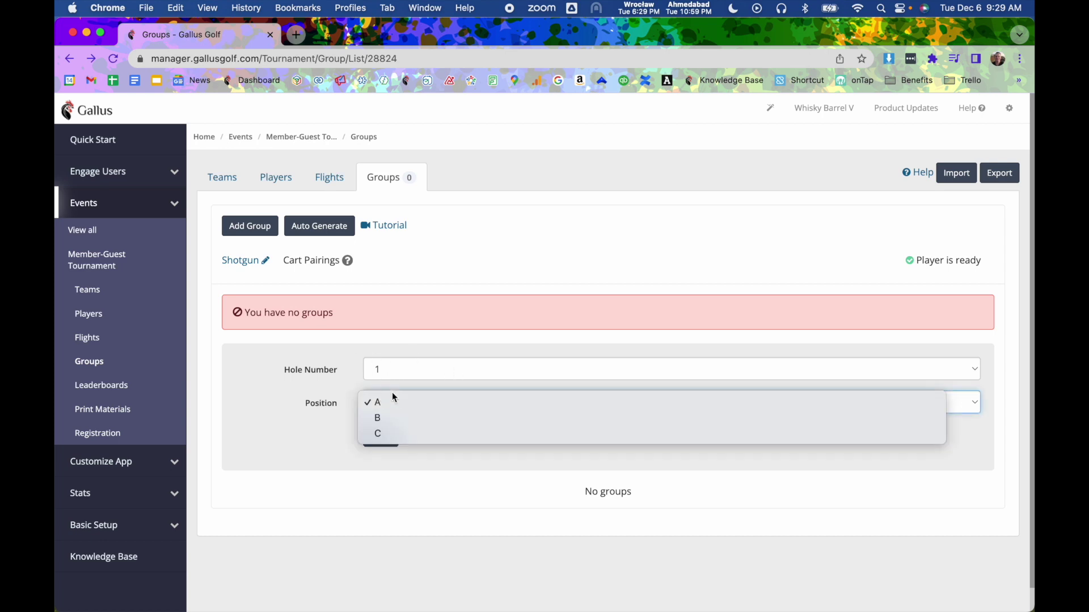
click(416, 345)
click(413, 365)
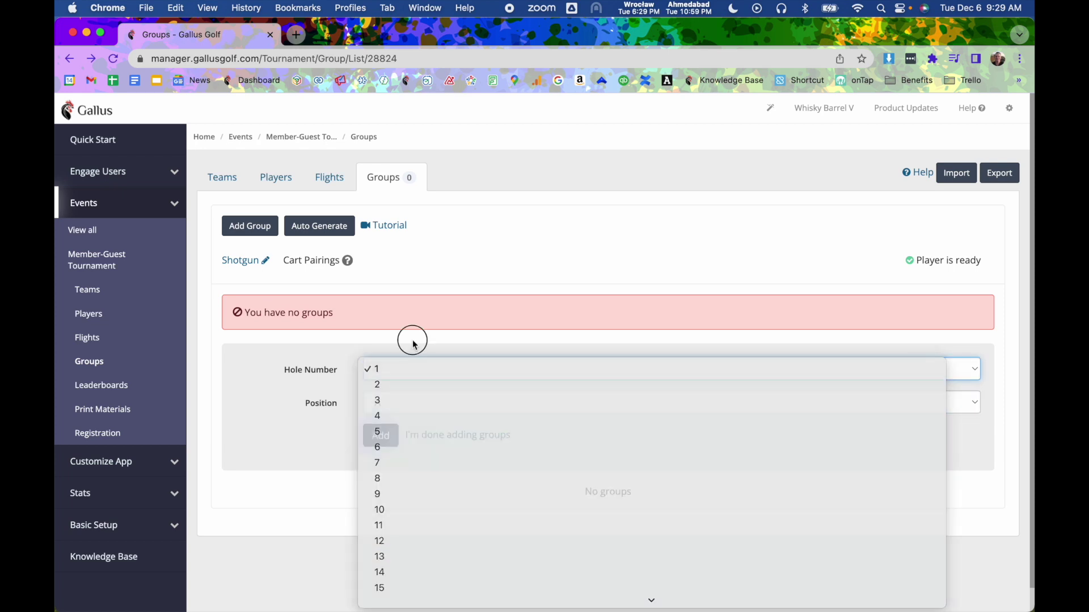
click(414, 343)
click(380, 441)
- Add Team 1 to the Hole 1 group
click(444, 479)
text(t)
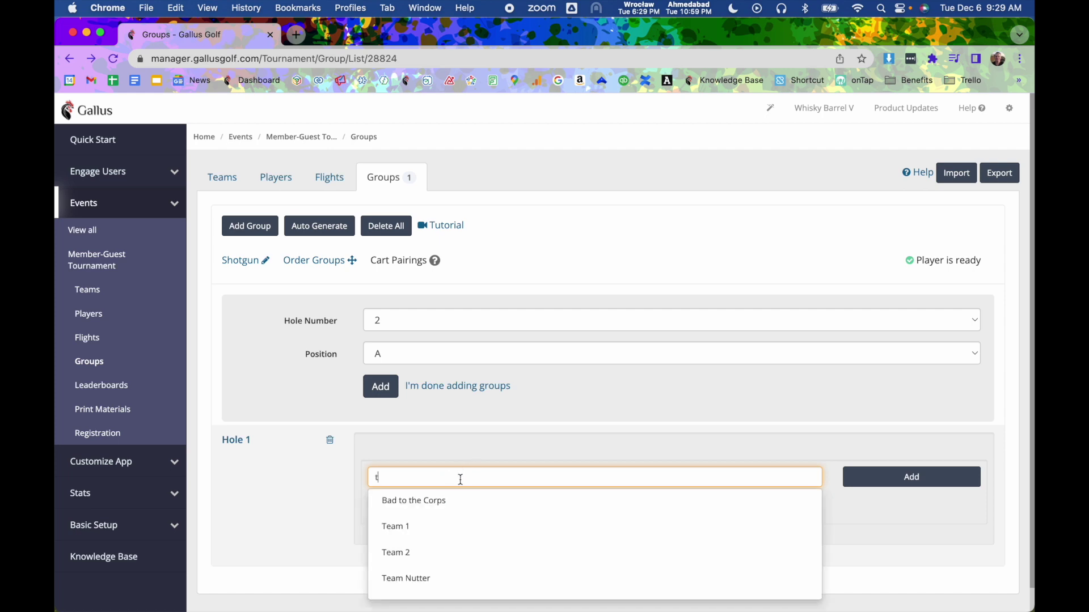
click(442, 522)
click(909, 476)
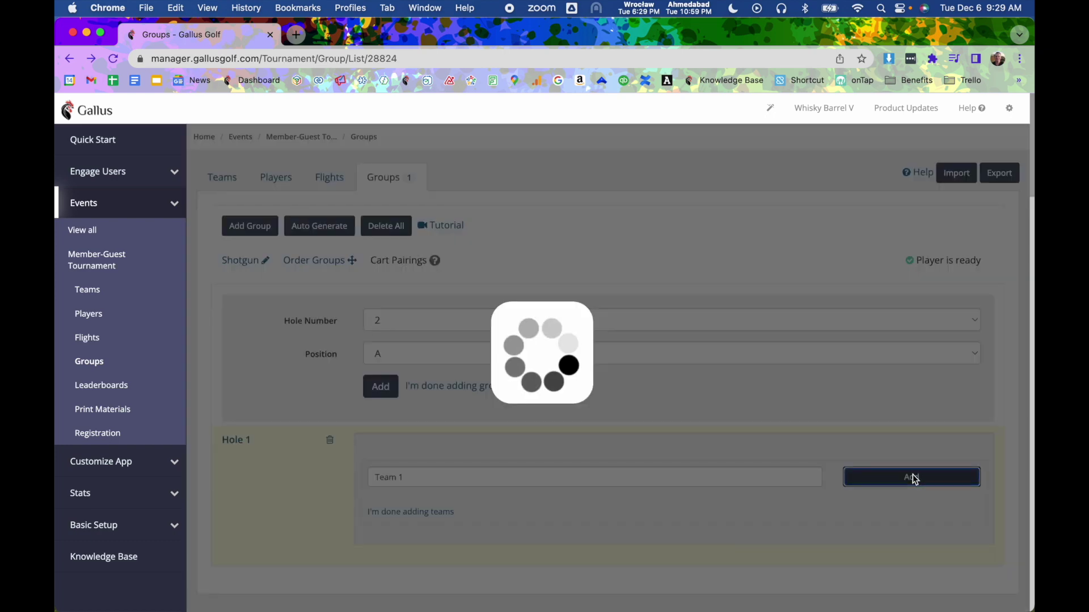
- Delete all groups and open the settings for auto-generating them
click(382, 230)
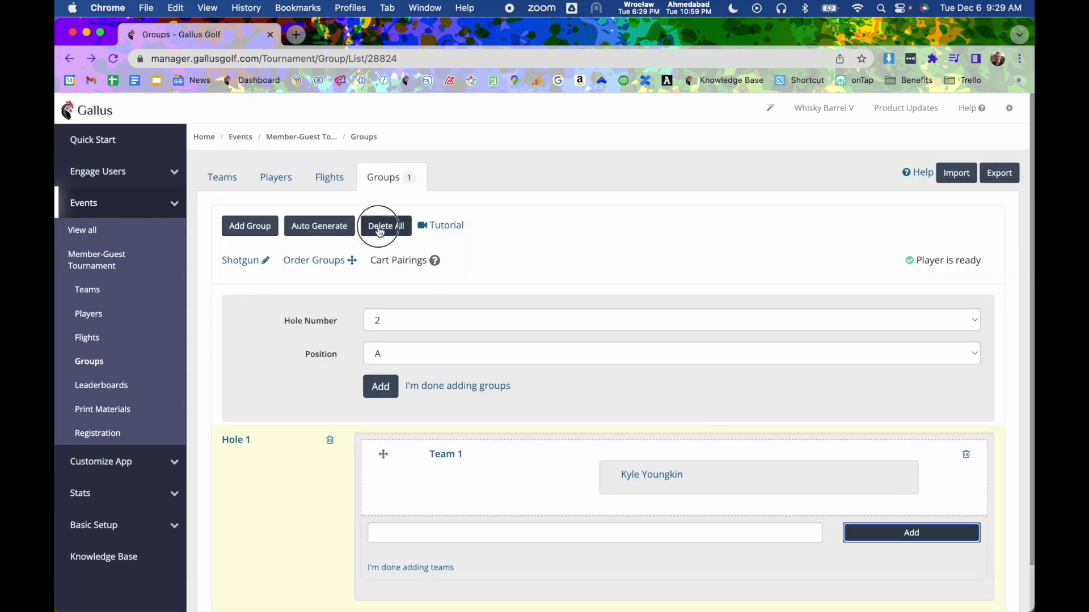
click(719, 209)
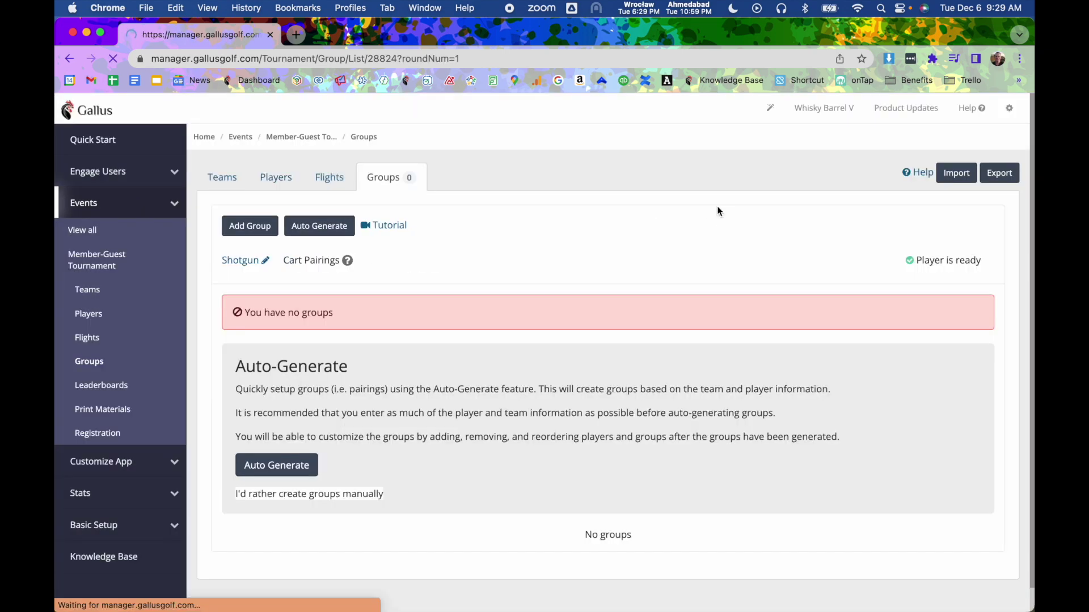
click(316, 227)
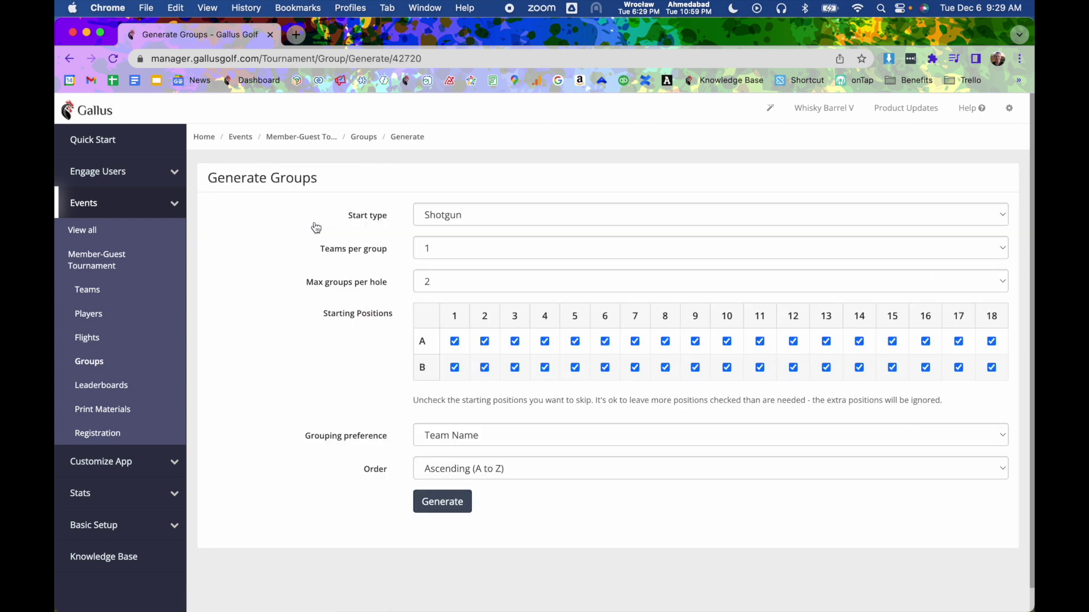
- Keep the Shotgun start type and set the maximum groups per hole to 3
click(445, 215)
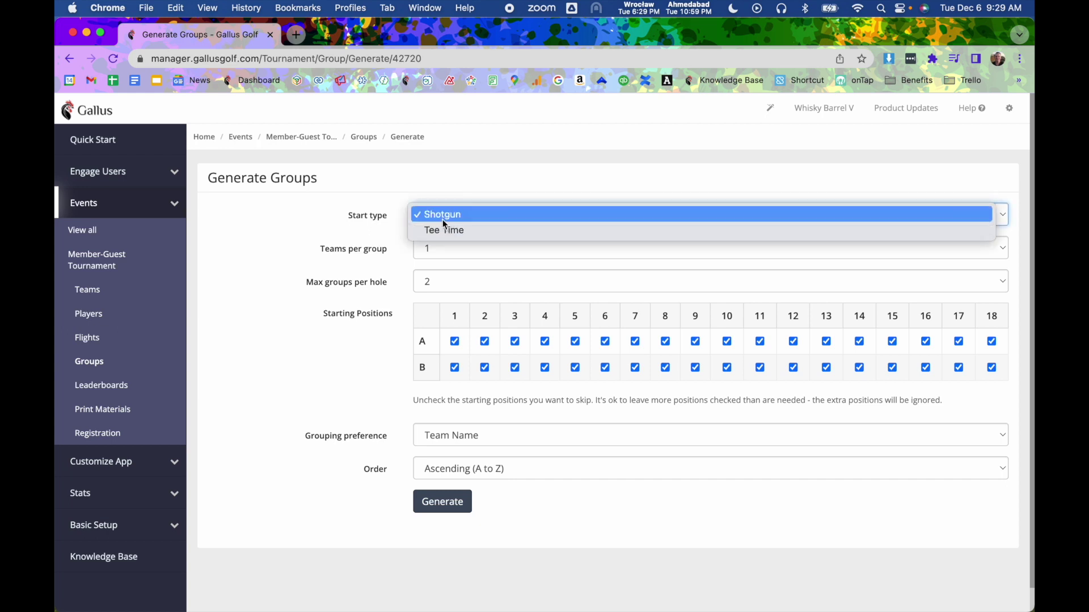
click(364, 205)
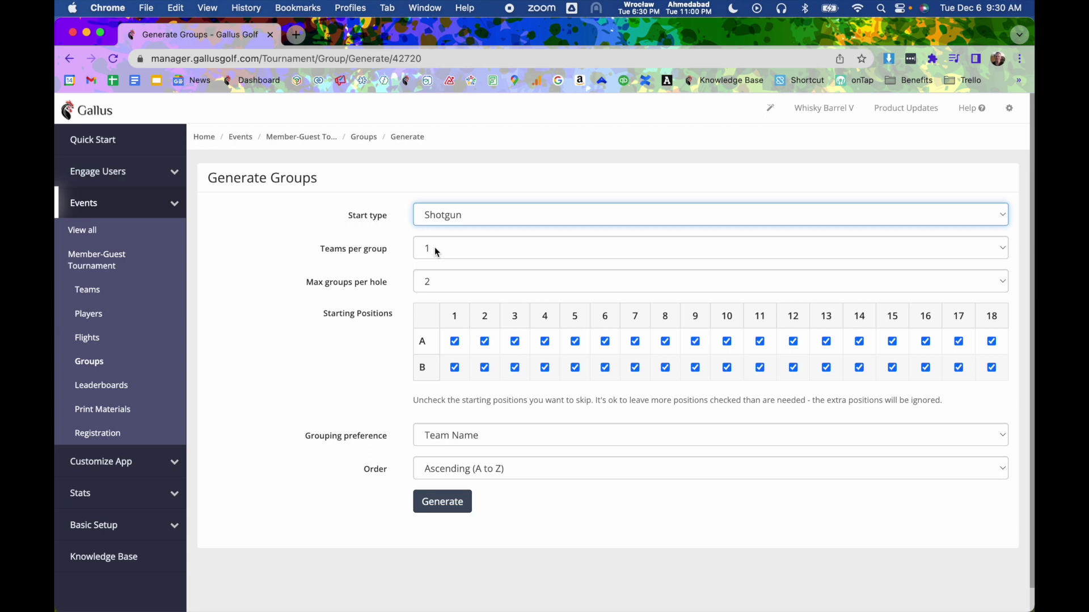
click(455, 283)
click(460, 298)
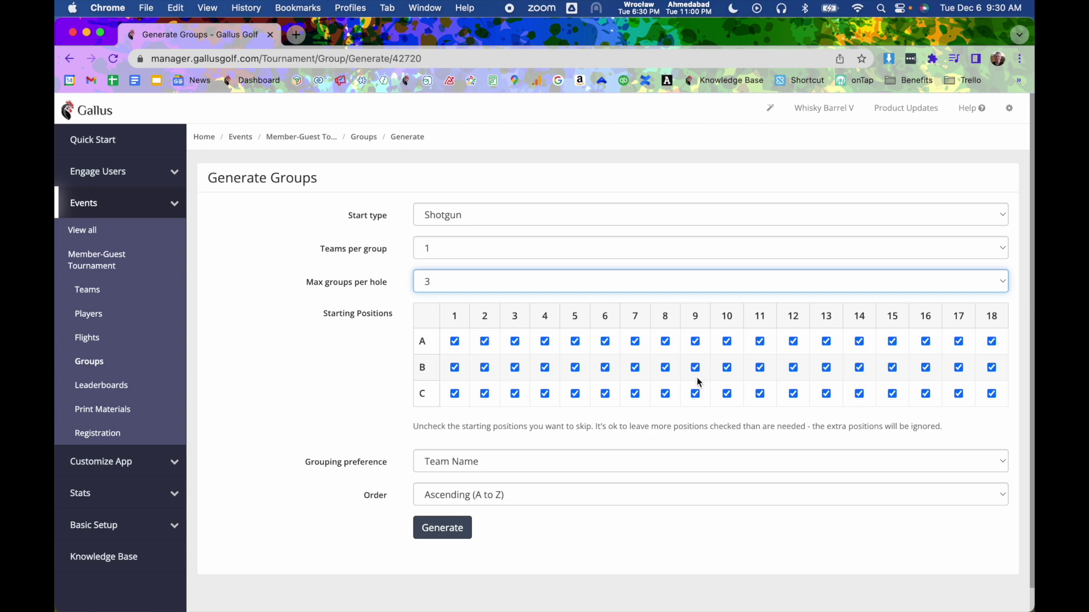
- Exclude only starting position C on hole 4, leaving its positions A and B enabled
click(544, 393)
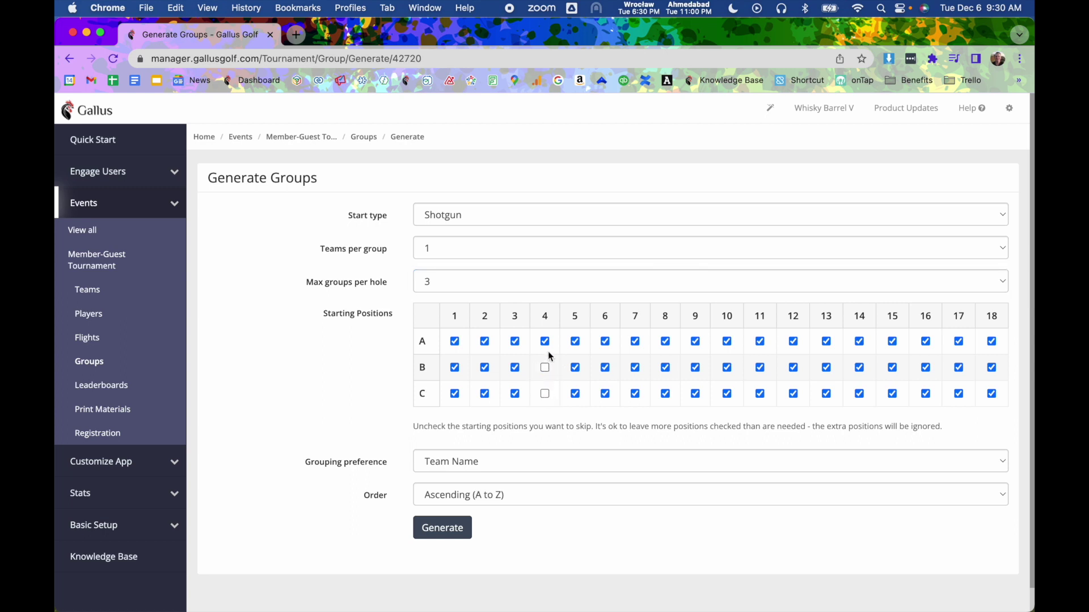
click(545, 369)
click(545, 391)
click(545, 392)
- Set the grouping preference to Random and keep the order Ascending
click(448, 459)
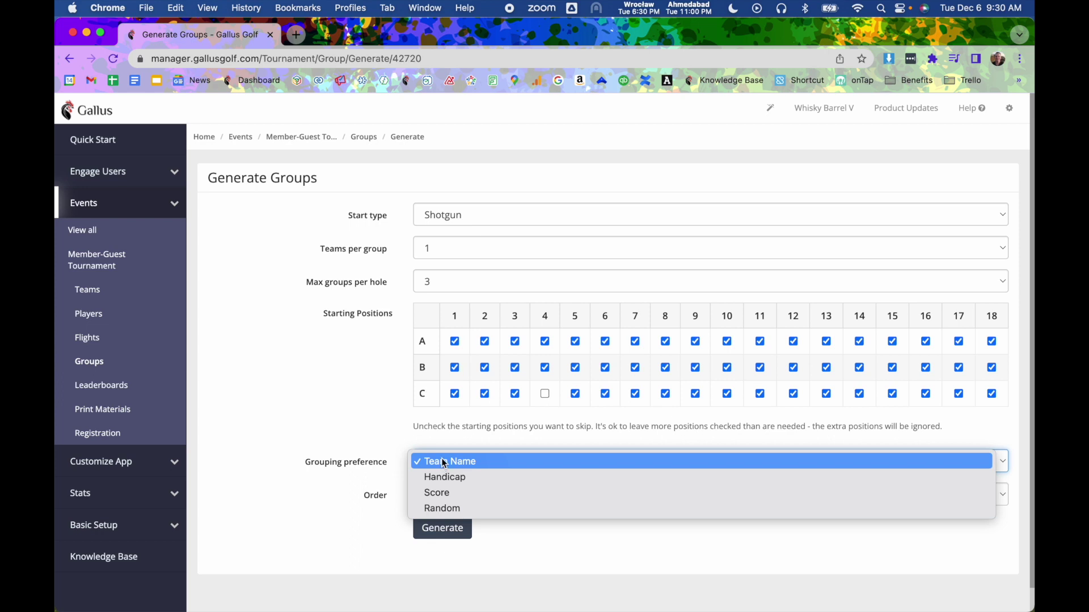
click(438, 508)
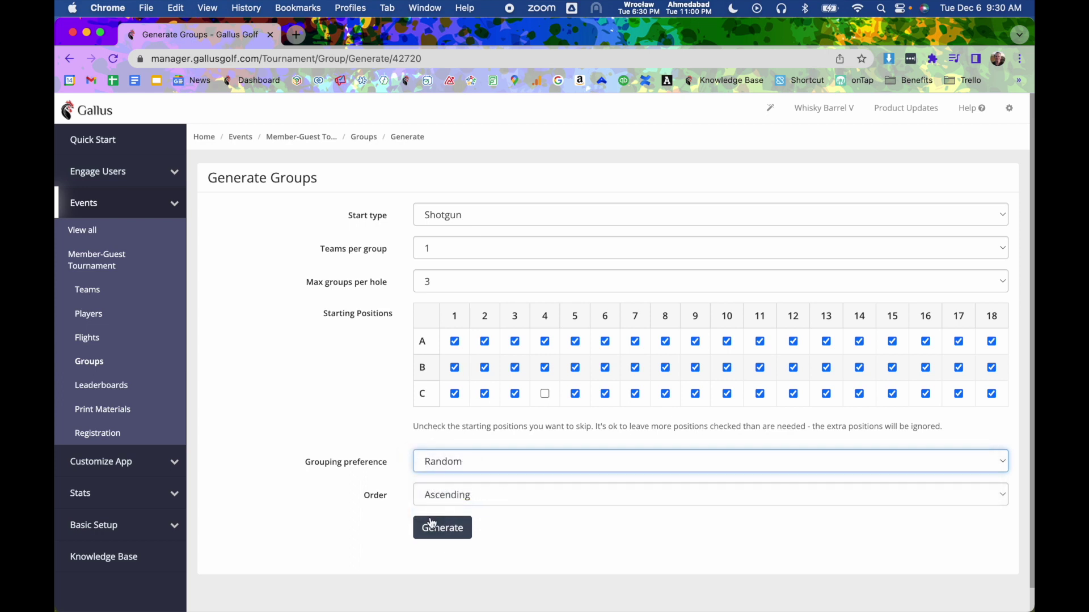
click(474, 495)
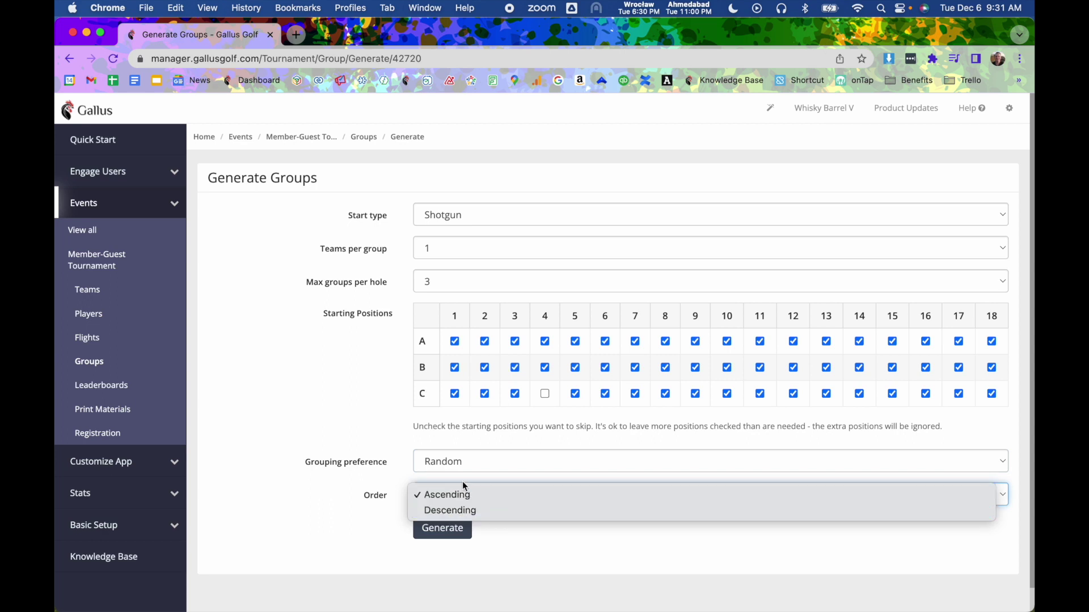
click(416, 467)
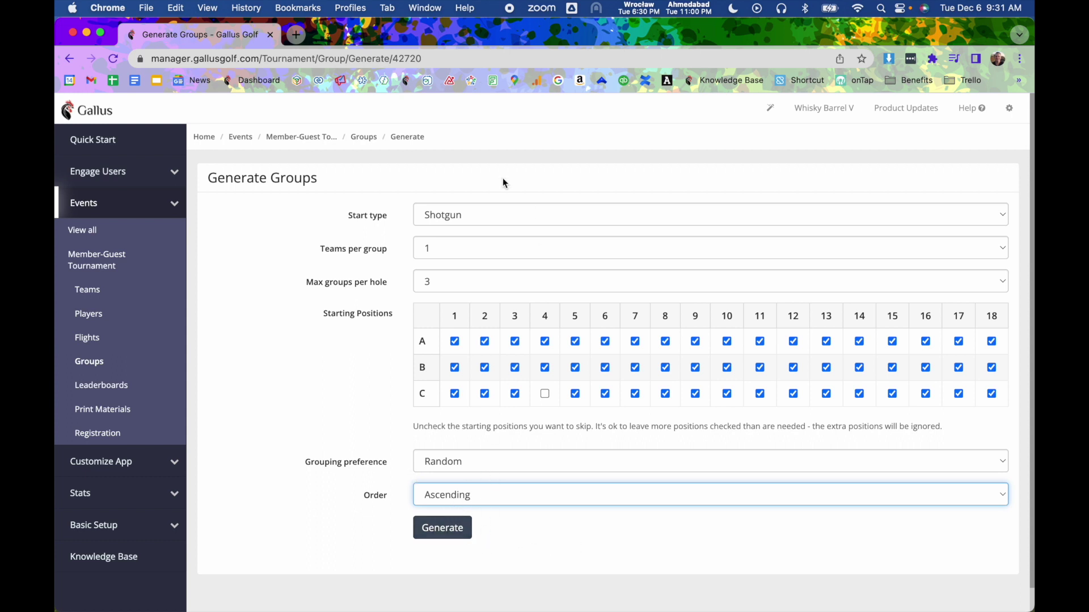
- Change the start type to Tee Time and set the starting holes to 1,10
click(480, 212)
click(477, 230)
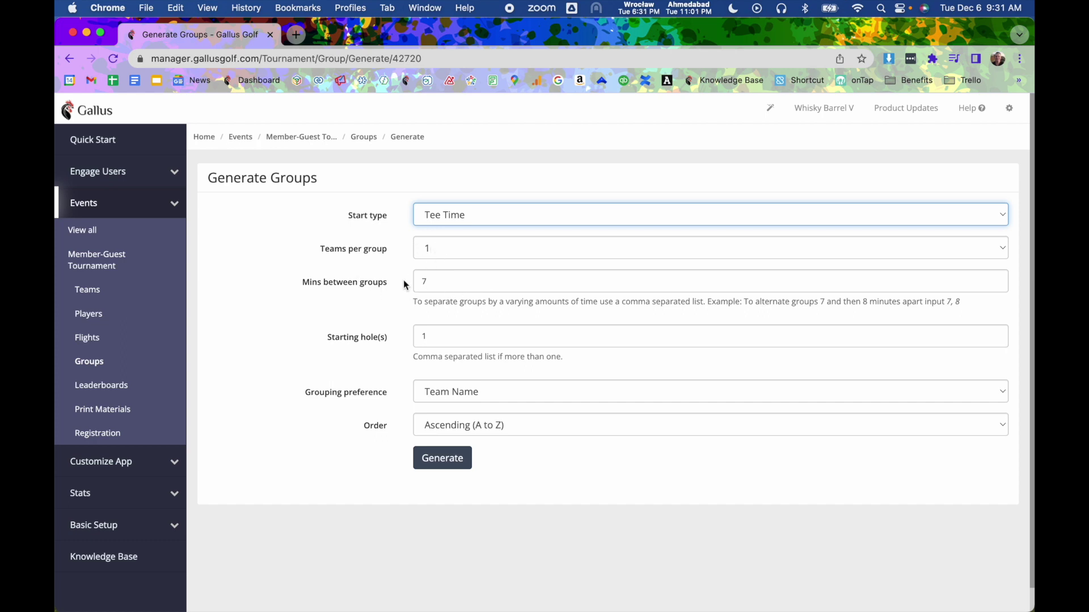
click(447, 336)
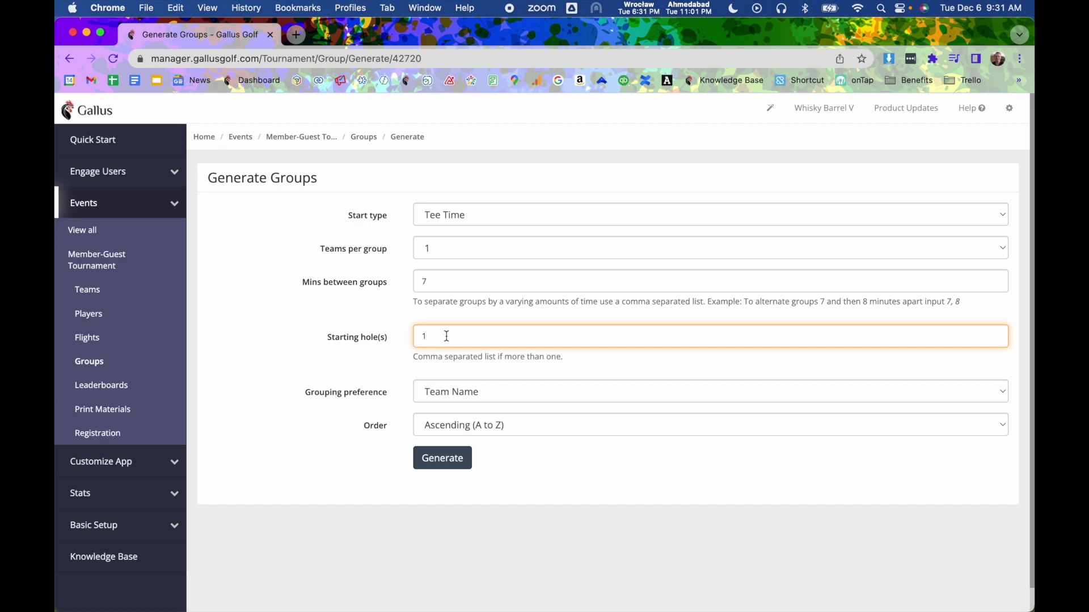
text(,10)
- Keep Team Name as the grouping preference and generate the tee time groups
click(499, 392)
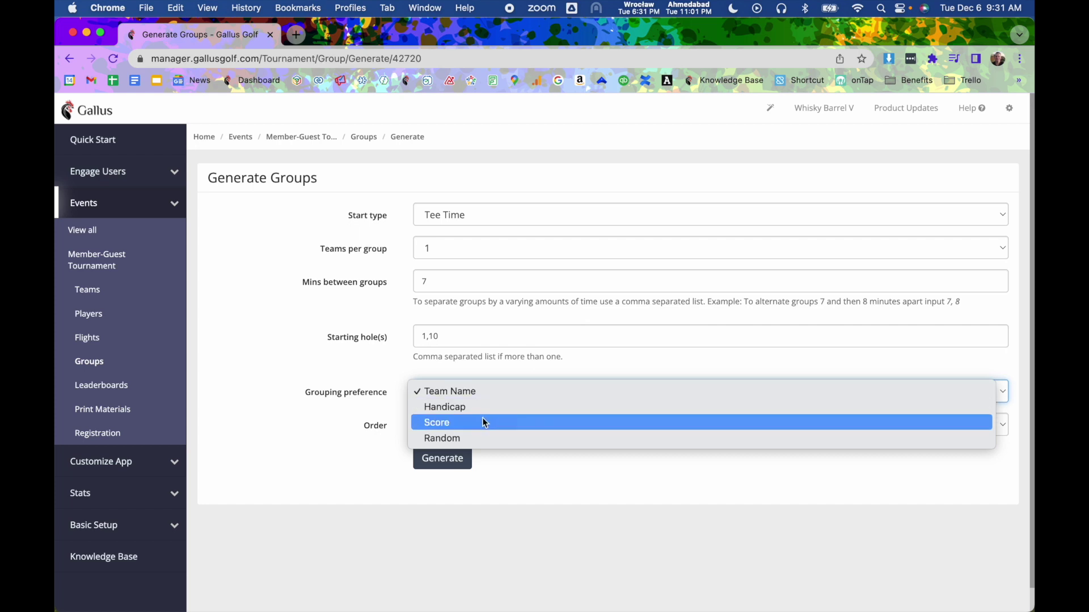
click(400, 410)
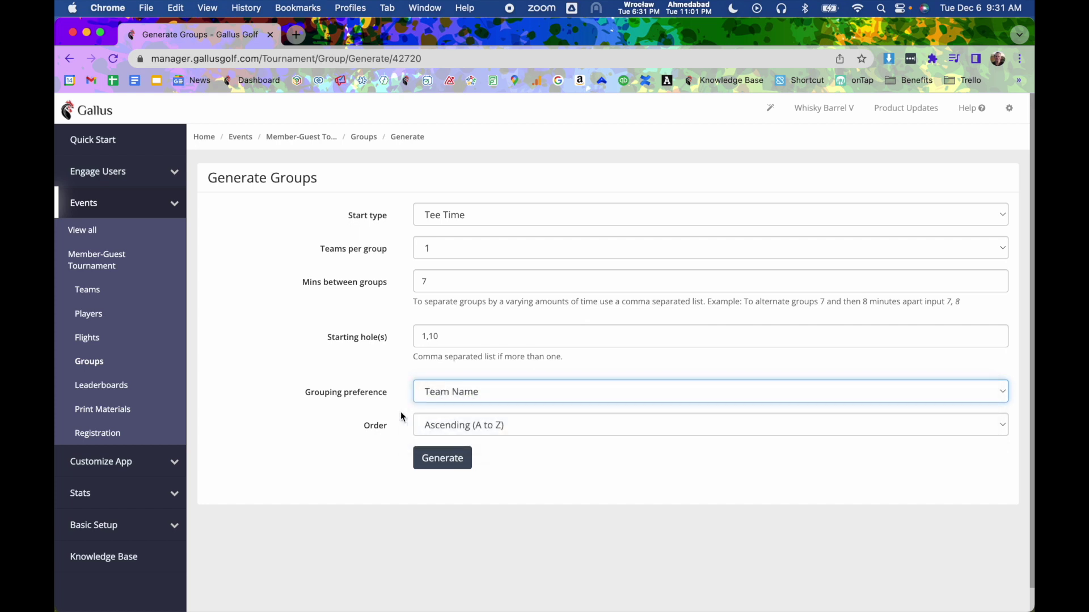
click(443, 459)
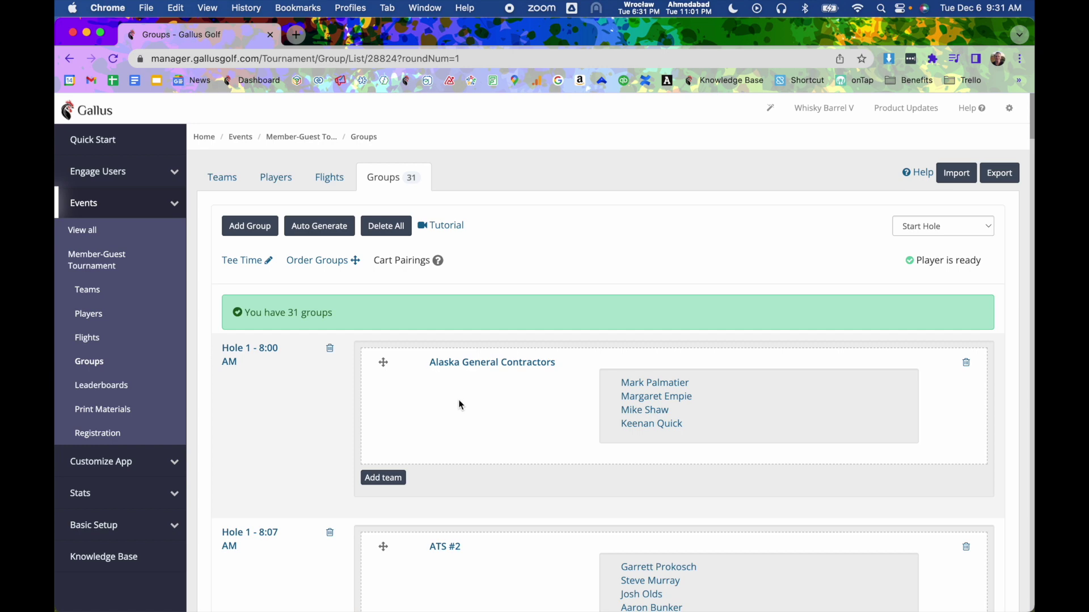
- Swap ATS #2 and BBFM ENGINEERS between the Hole 1 groups at 8:07 AM and 8:14 AM
scroll(534, 416, down, 10)
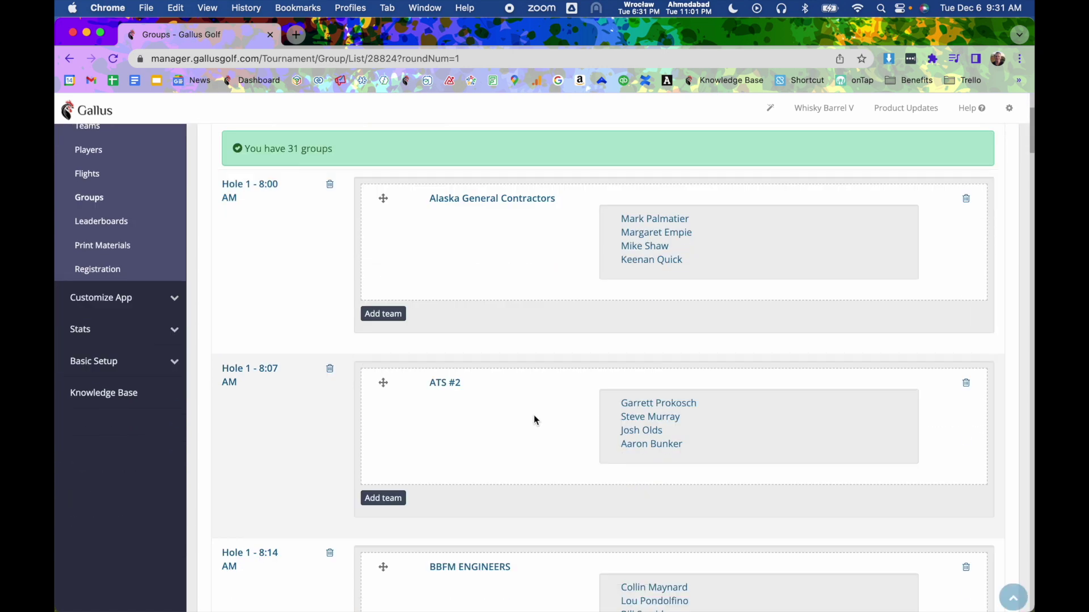
scroll(533, 418, up, 10)
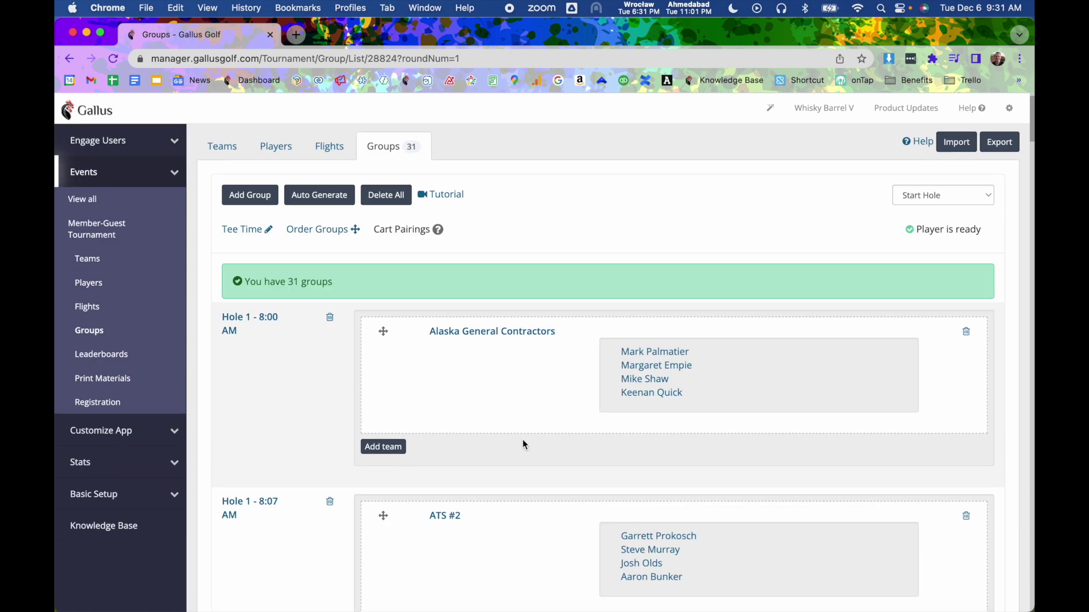
scroll(512, 464, down, 4)
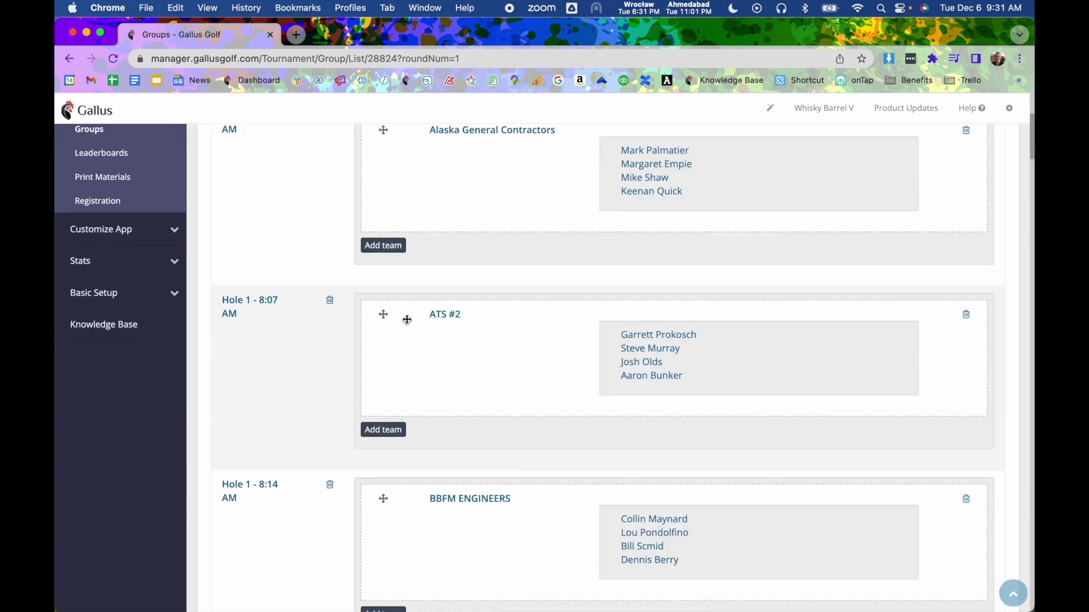
drag(382, 316, 381, 418)
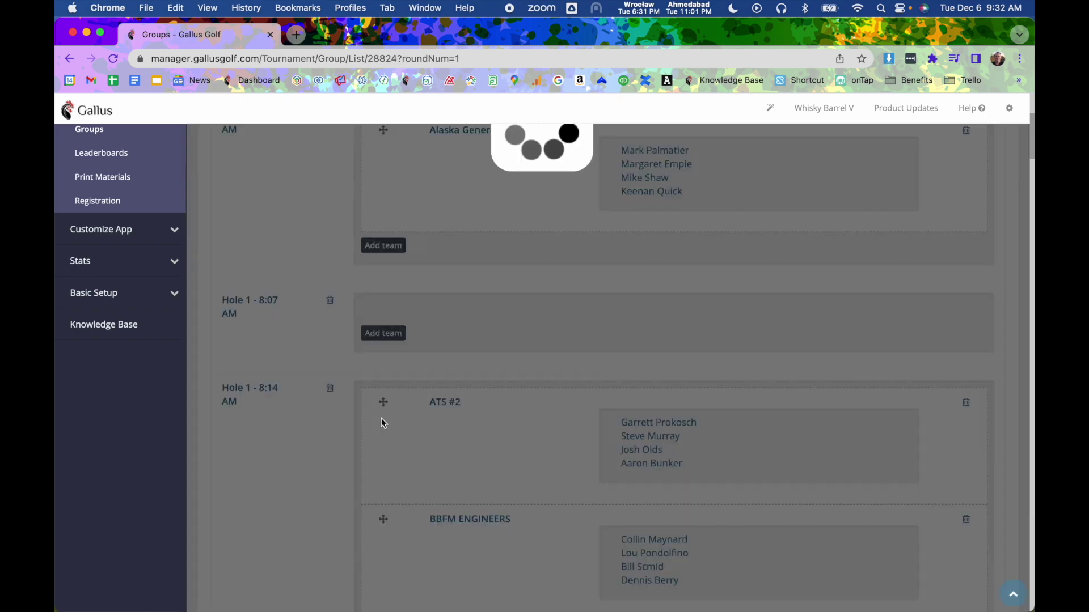
drag(381, 470, 381, 280)
- View the groups' tee time order and return to the groups without saving
scroll(365, 272, up, 3)
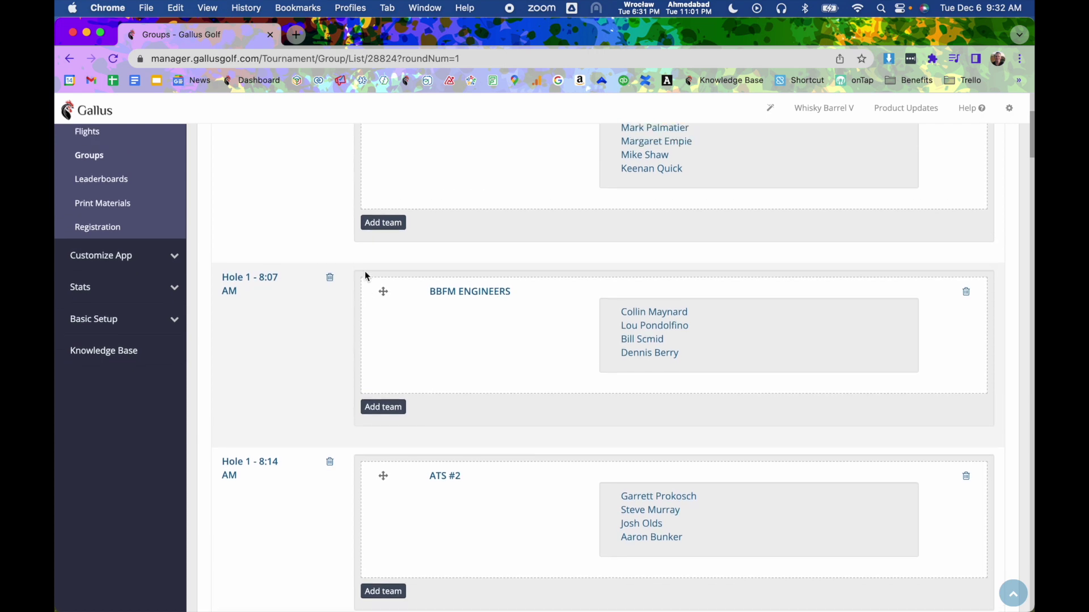
scroll(365, 272, up, 5)
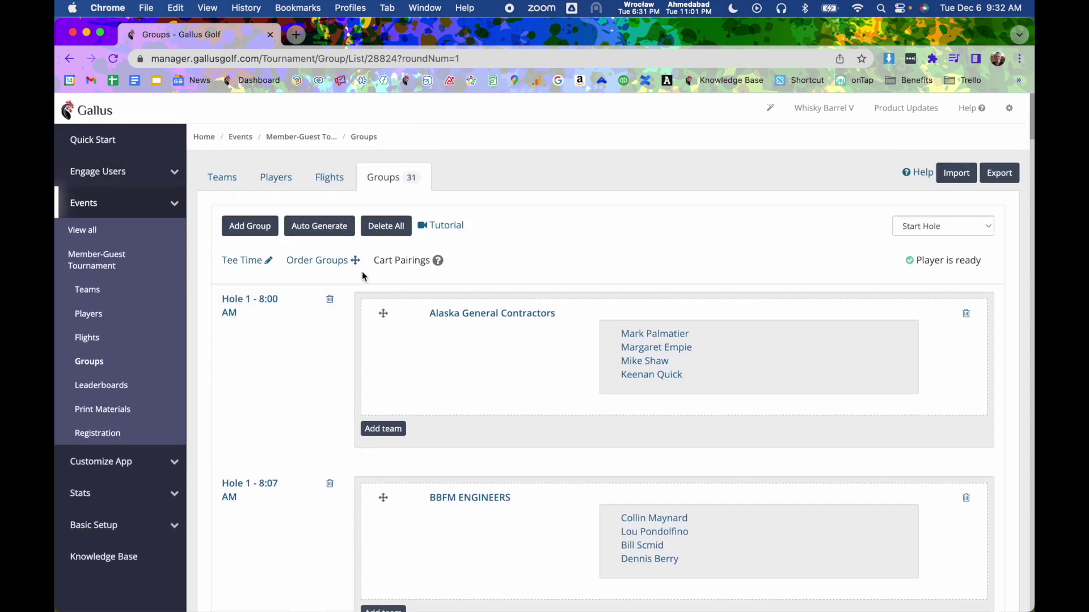
click(331, 265)
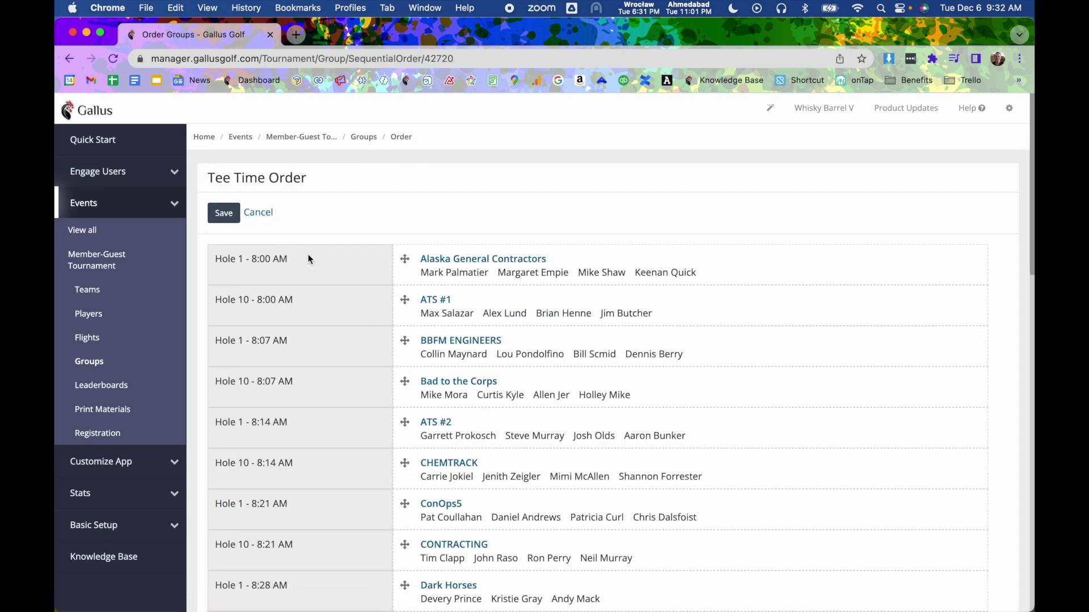
click(259, 212)
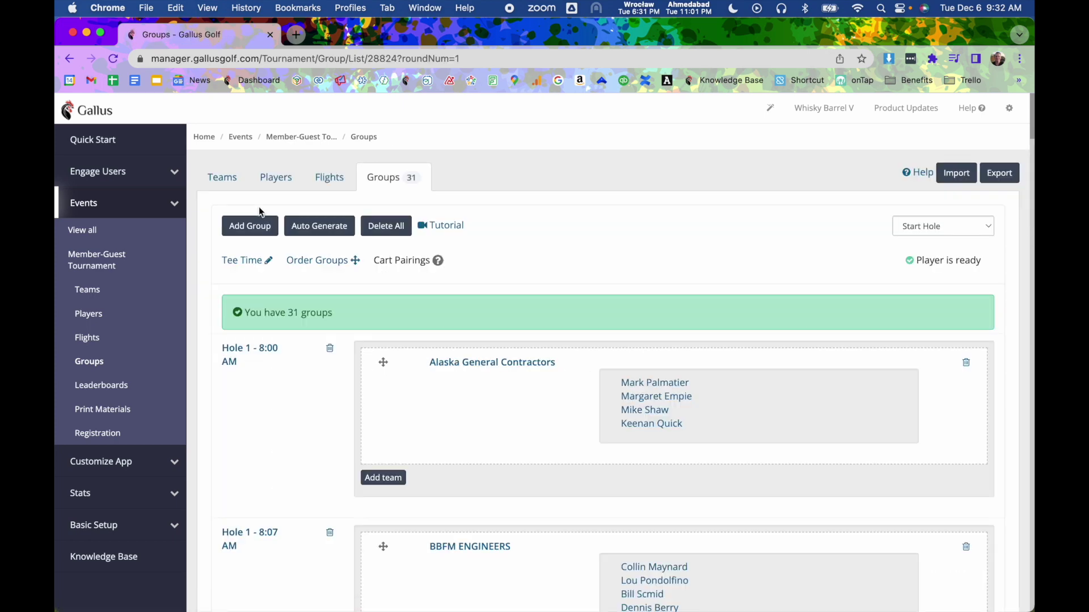
- Read the Cart Pairings explanation, close it, and open the tournament's team list
click(437, 262)
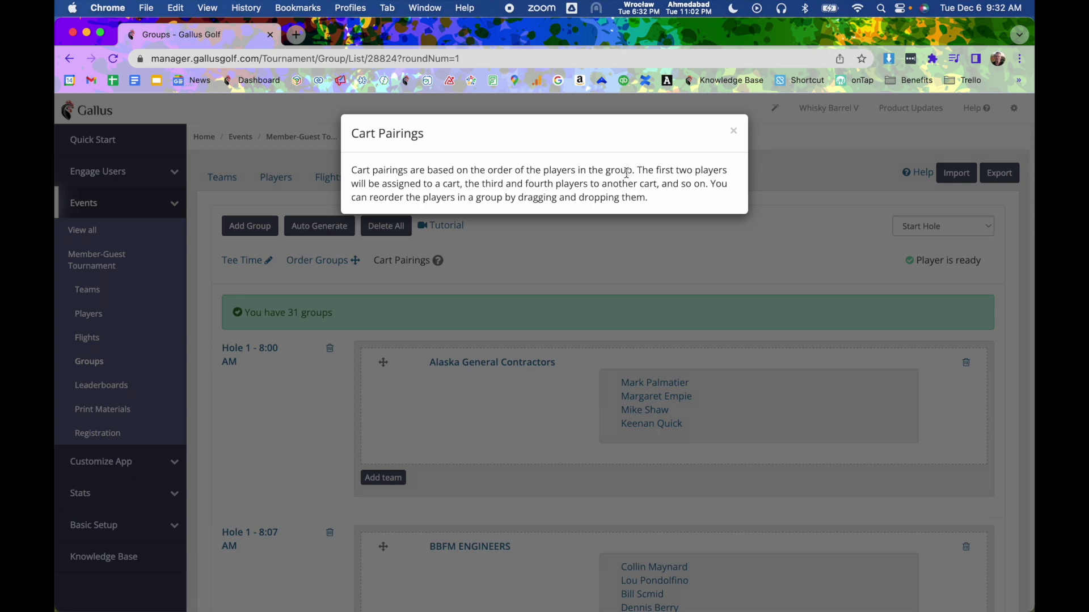
click(733, 134)
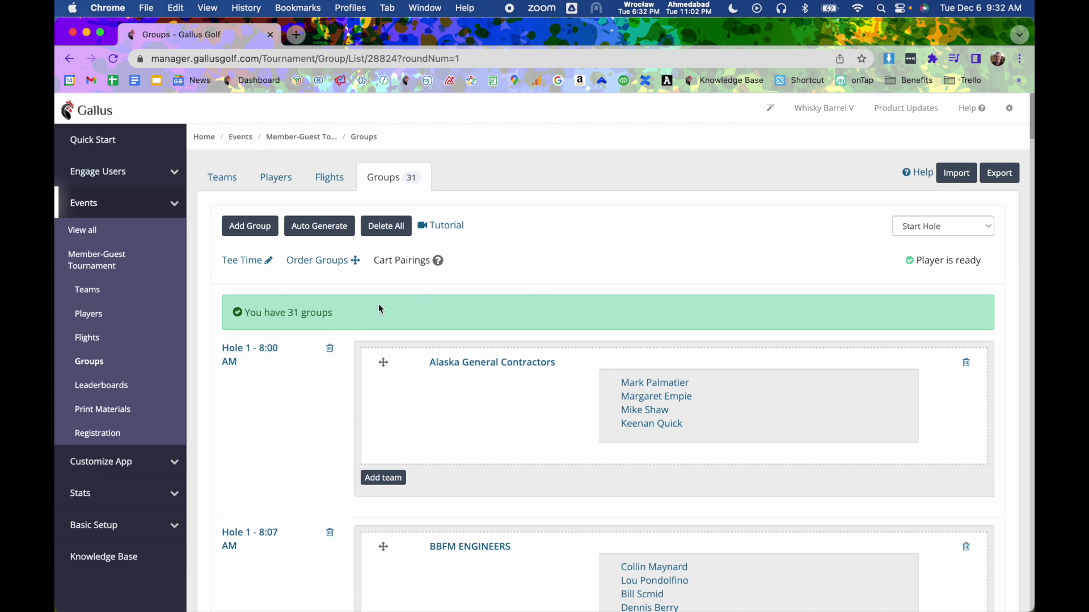
click(225, 181)
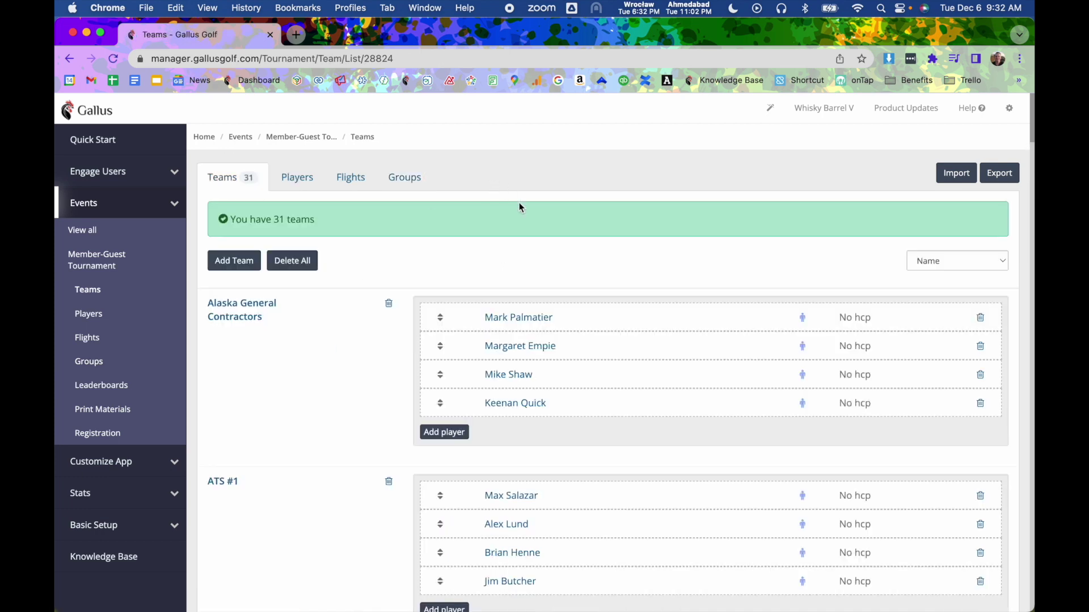
- Move the second player of the Alaska General Contractors team below the third to change cart pairings, and return to the tournament's groups
drag(440, 346, 444, 380)
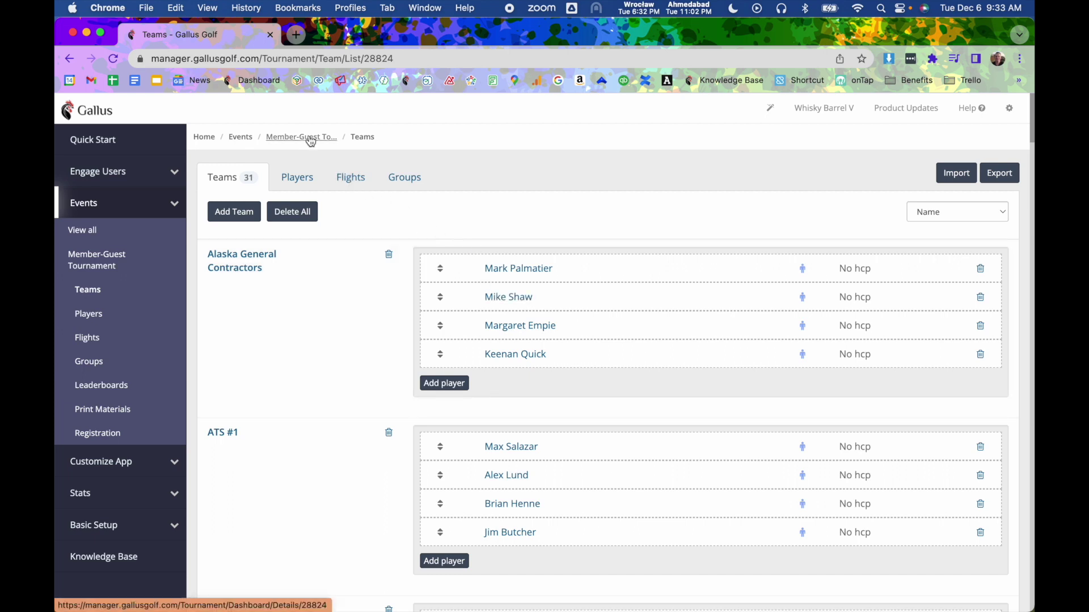
click(416, 178)
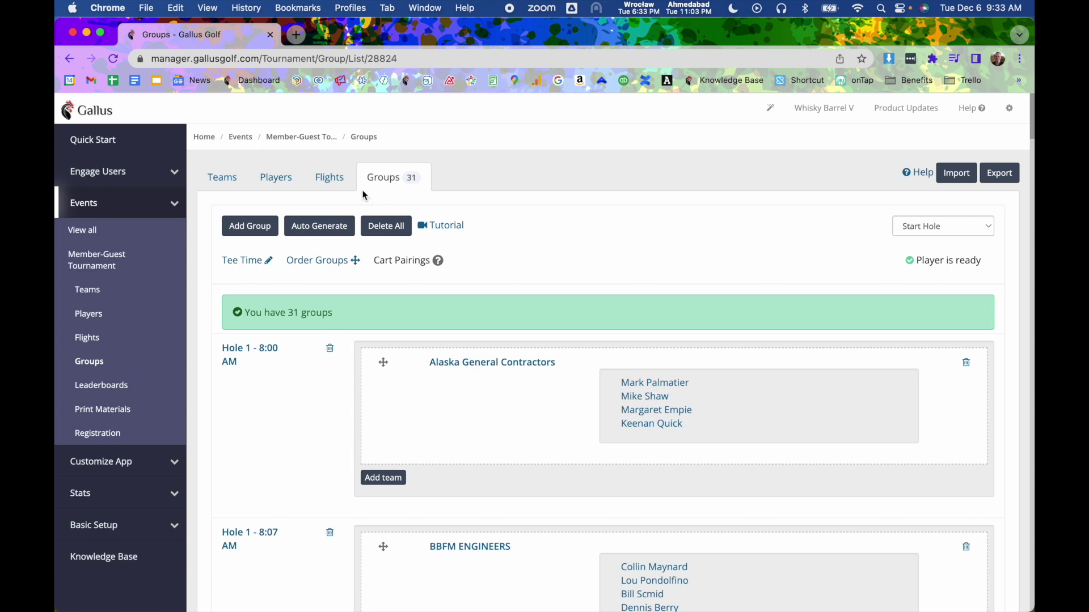
- Leave the Member-Guest Tournament, open the Spring Kick Off event's dashboard, and bring up the support contact options
click(321, 138)
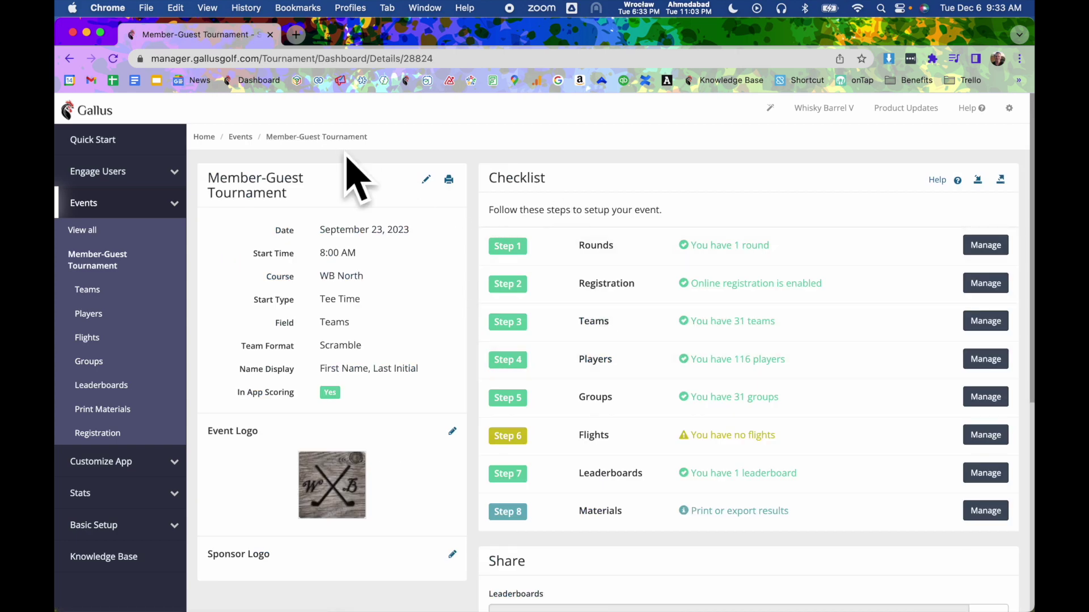
click(239, 137)
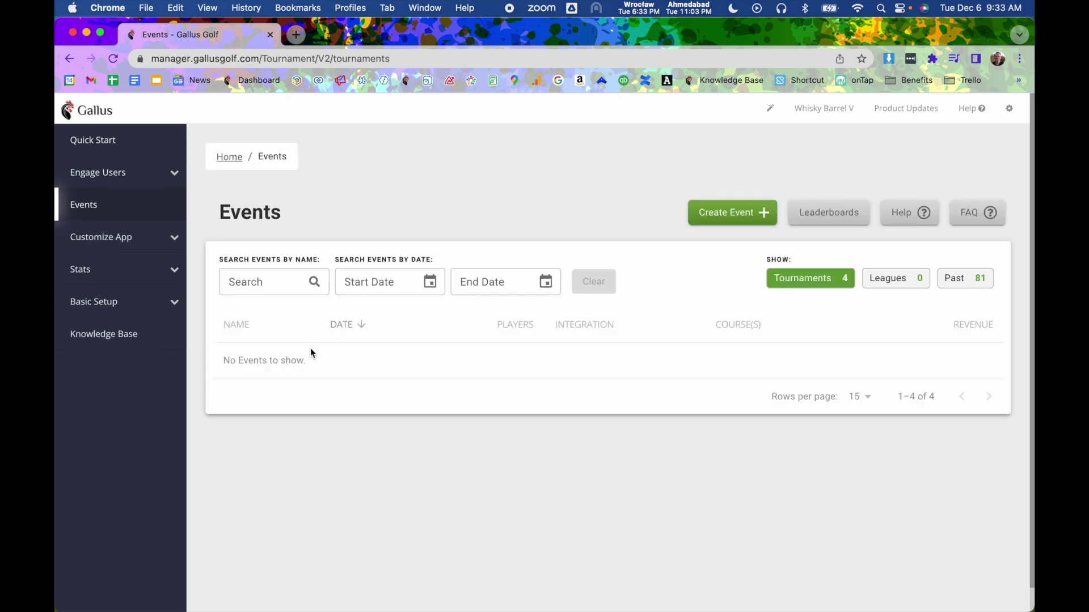
click(281, 407)
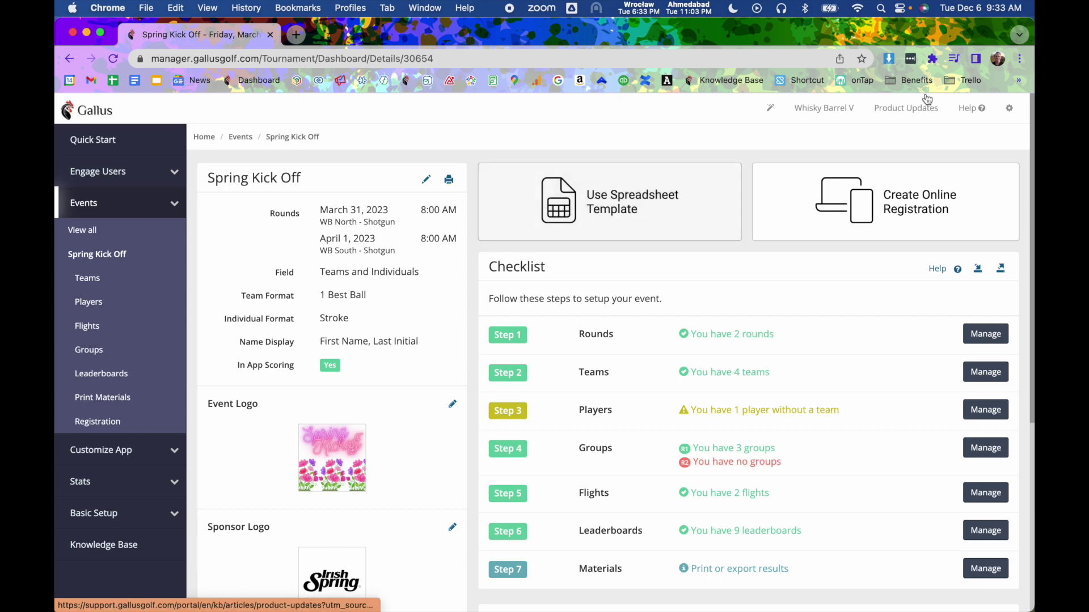
click(971, 109)
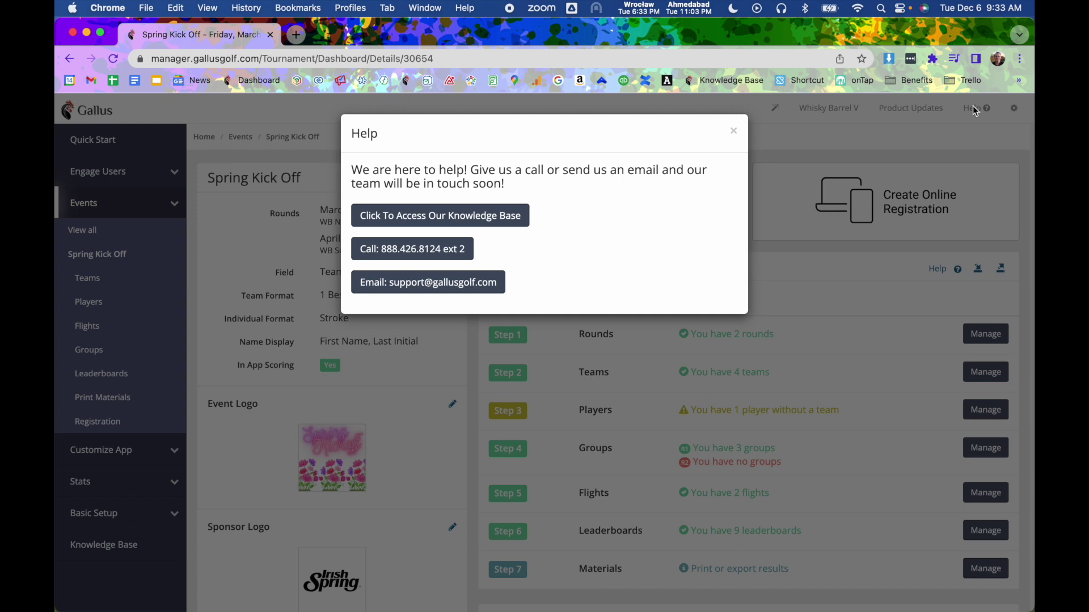